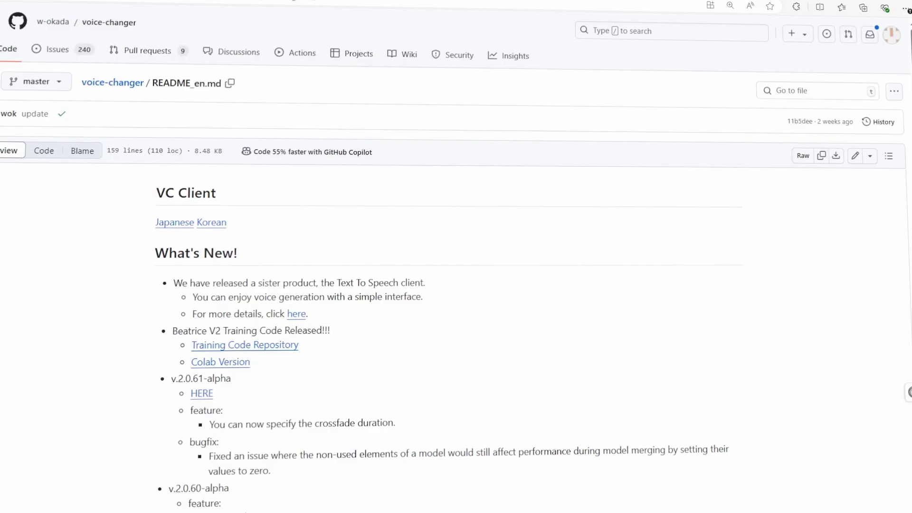
Find the Windows and Mac download instructions in the voice-changer README and open the linked Hugging Face file page.
scroll(456, 284, down, 3)
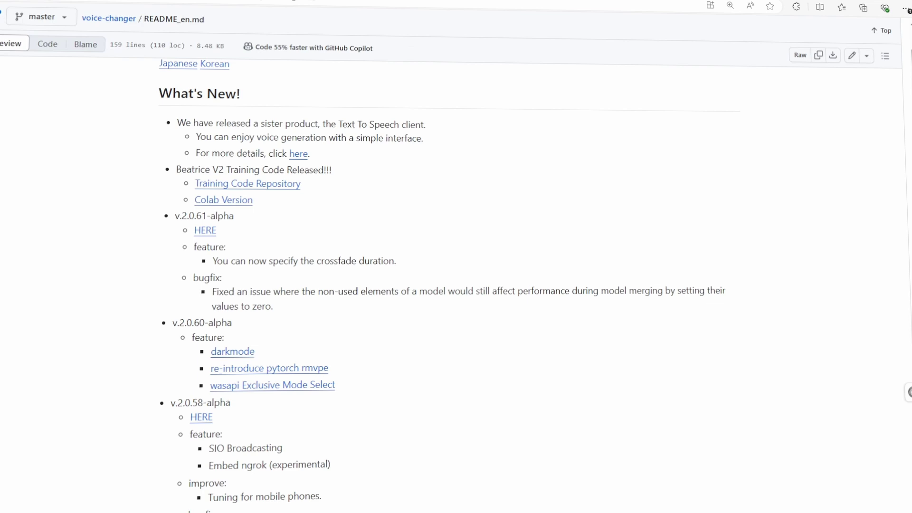
scroll(456, 285, down, 3)
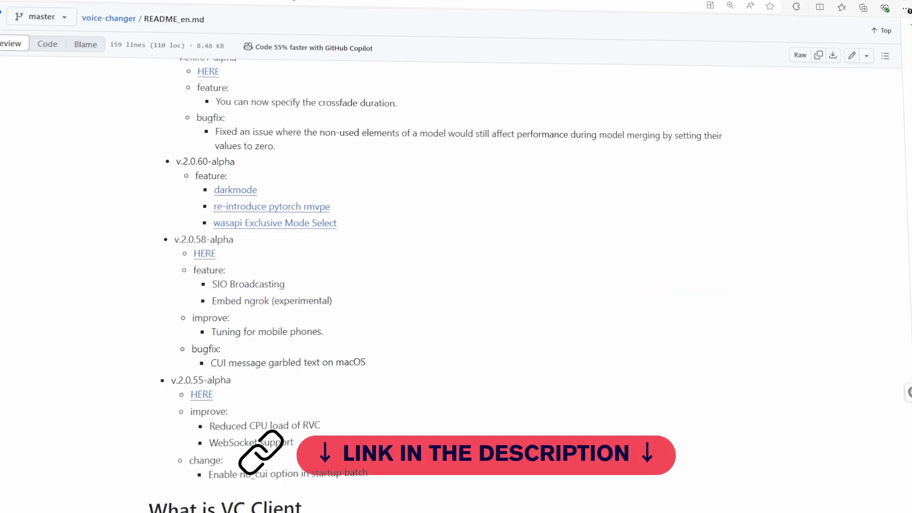
scroll(455, 285, down, 7)
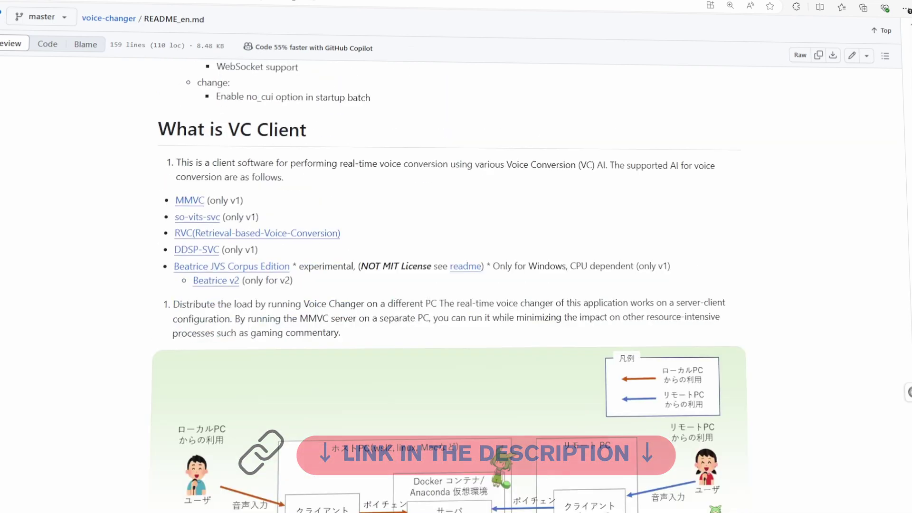
scroll(456, 285, down, 1)
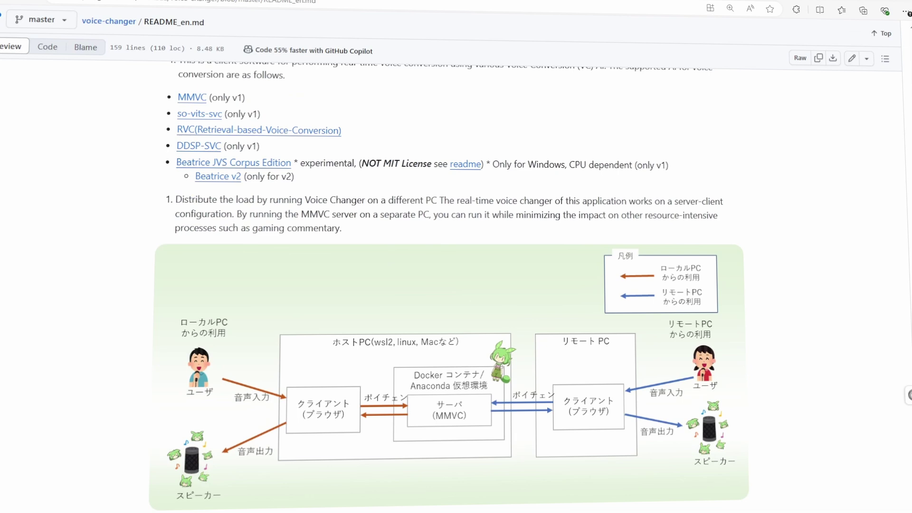
scroll(449, 285, down, 12)
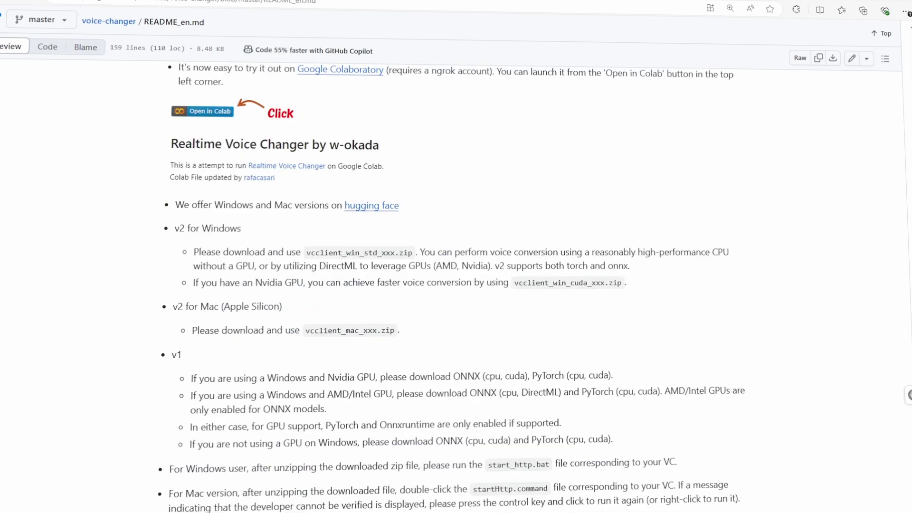
scroll(448, 285, down, 2)
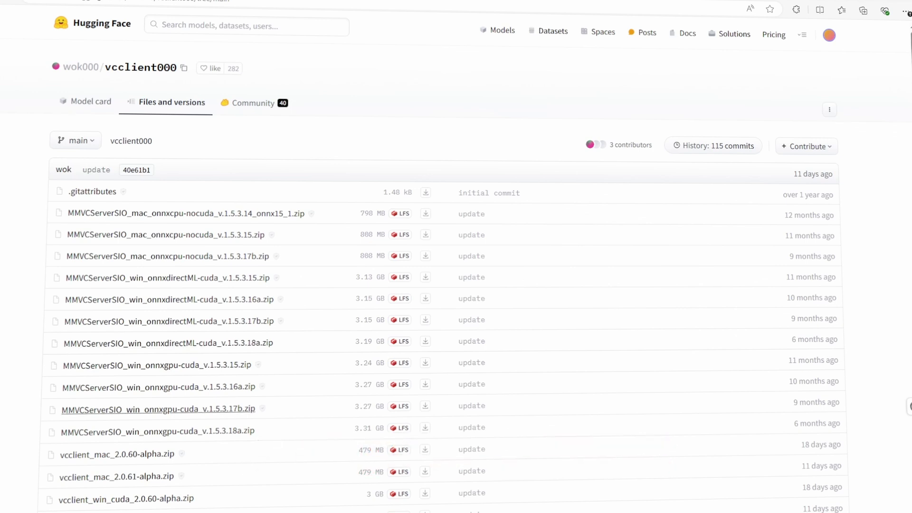
Download MMVCServerSIO_win_onnxdirectML-cuda_v.1.5.3.18a.zip from the vcclient000 file list.
scroll(456, 285, down, 1)
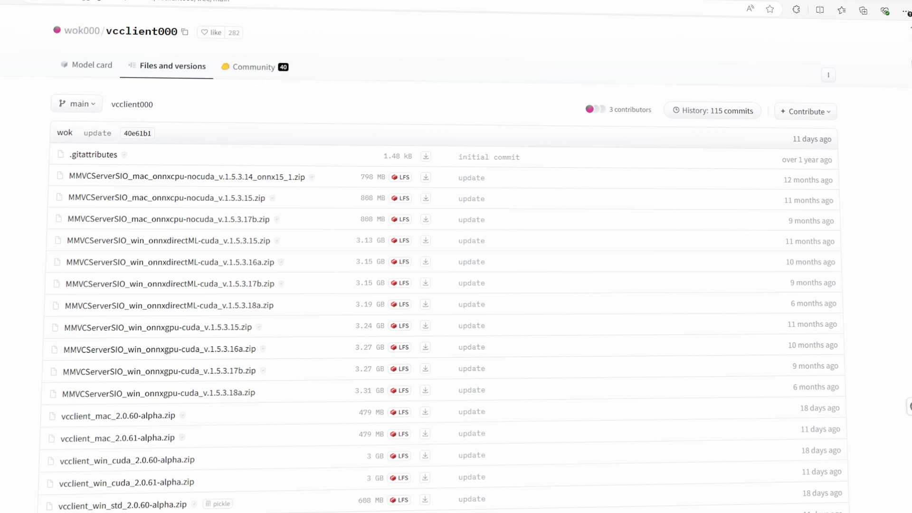
drag(64, 306, 351, 304)
click(425, 304)
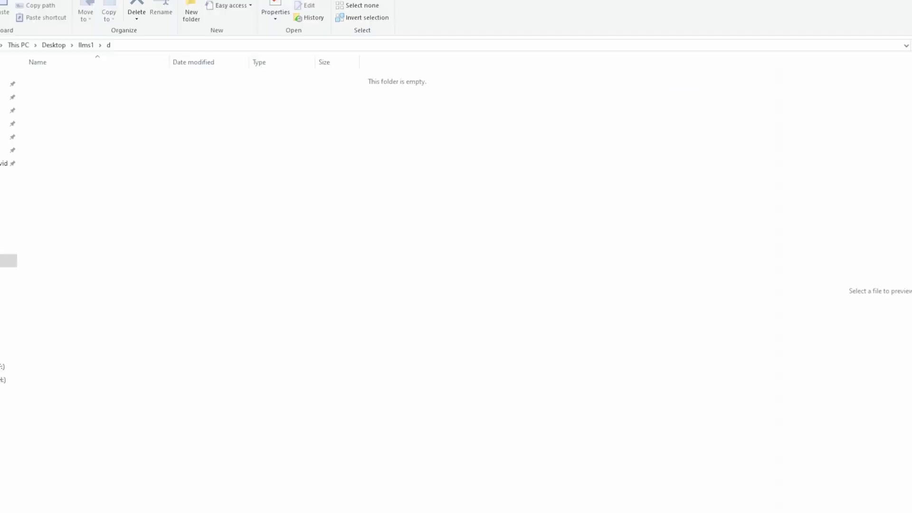
In File Explorer, create a new folder named Realtime-vc in the empty folder d.
right_click(390, 246)
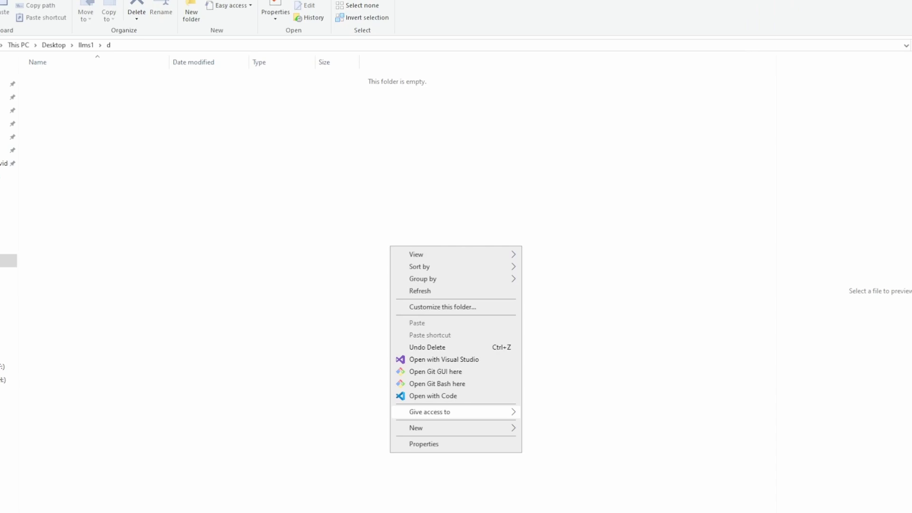
mouse_move(416, 427)
click(546, 428)
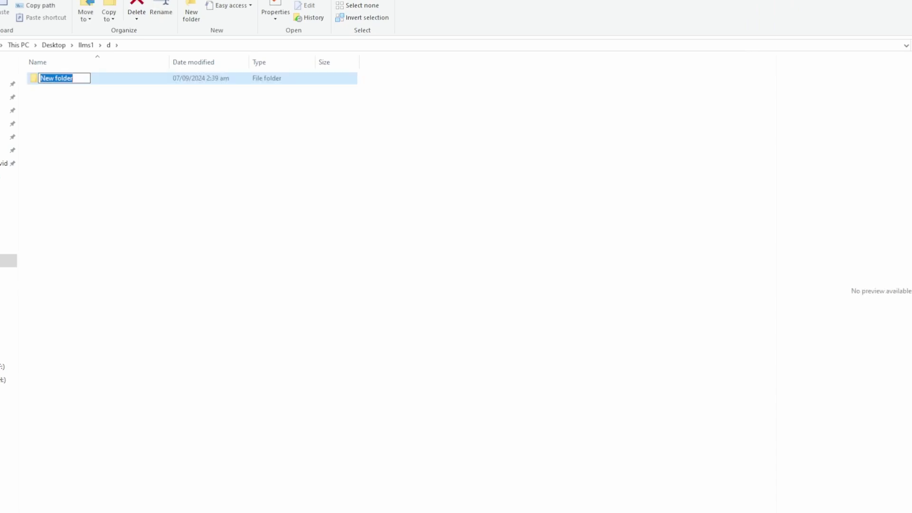
text(Realtime-vc)
key(Return)
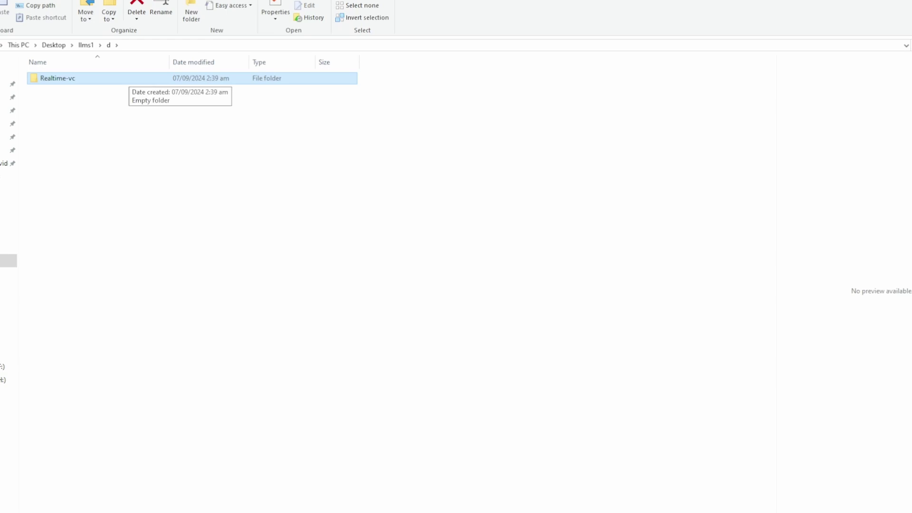
Open the Realtime-vc folder and create a subfolder named Models inside it.
key(Return)
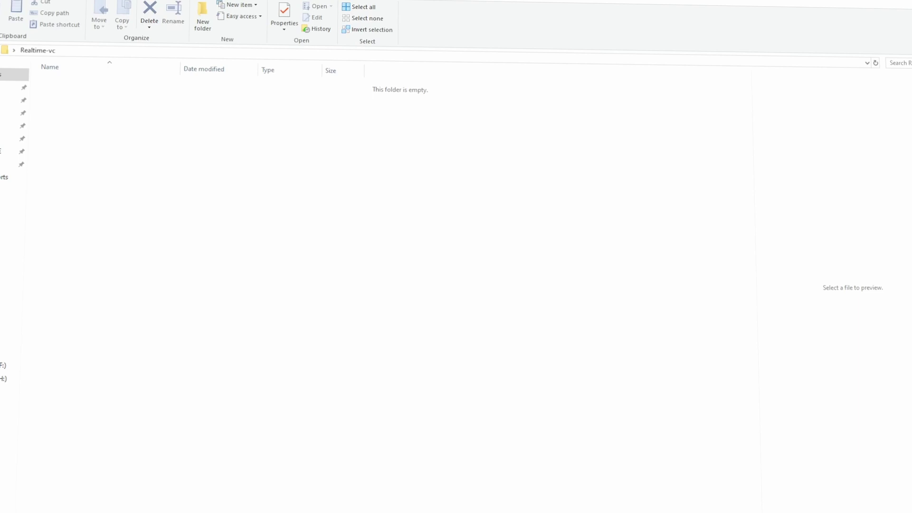
key(ctrl+shift+n)
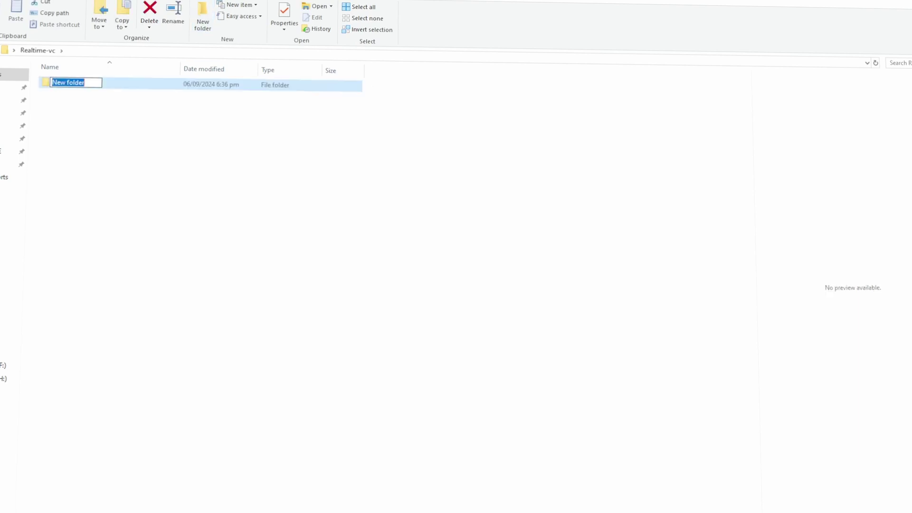
text(Models)
key(Return)
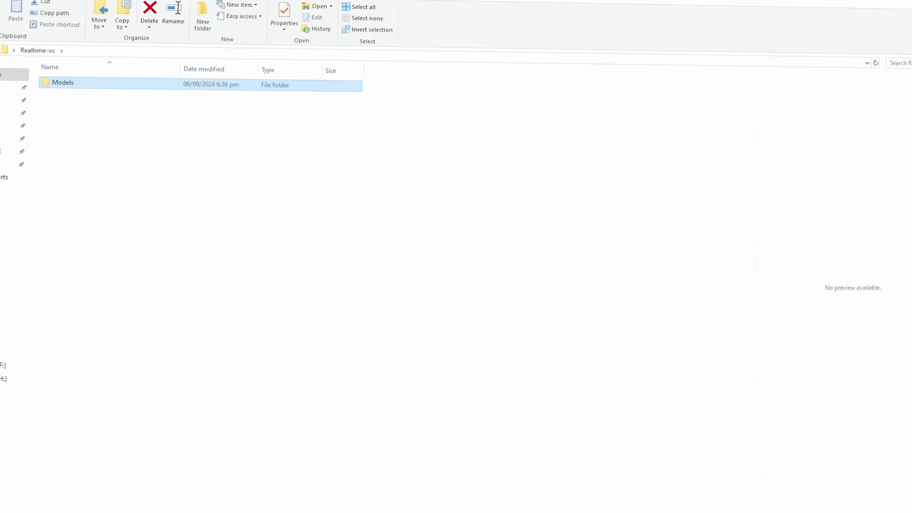
key(Return)
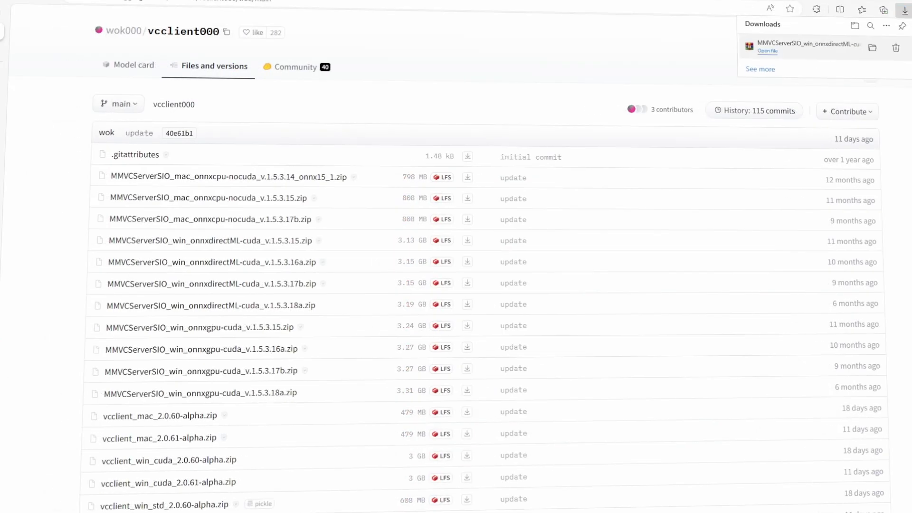
Open the downloaded MMVCServerSIO archive from the browser's downloads and extract it into the Realtime-vc folder.
click(766, 51)
click(21, 68)
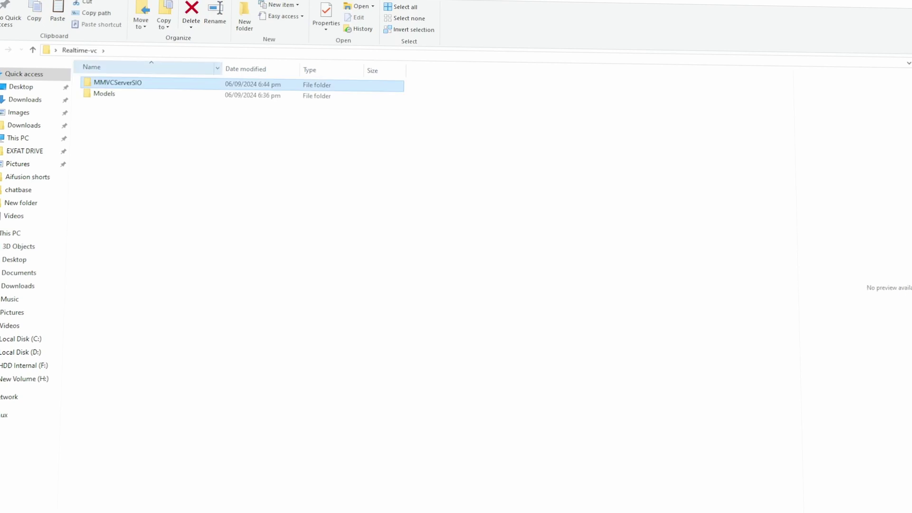
Open the extracted MMVCServerSIO folder and create a desktop shortcut to the start_http batch file.
key(Return)
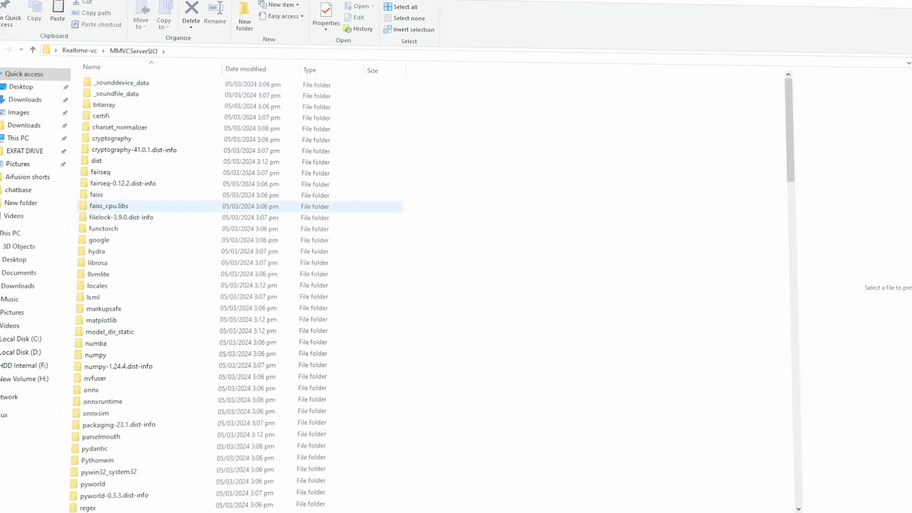
scroll(216, 206, down, 10)
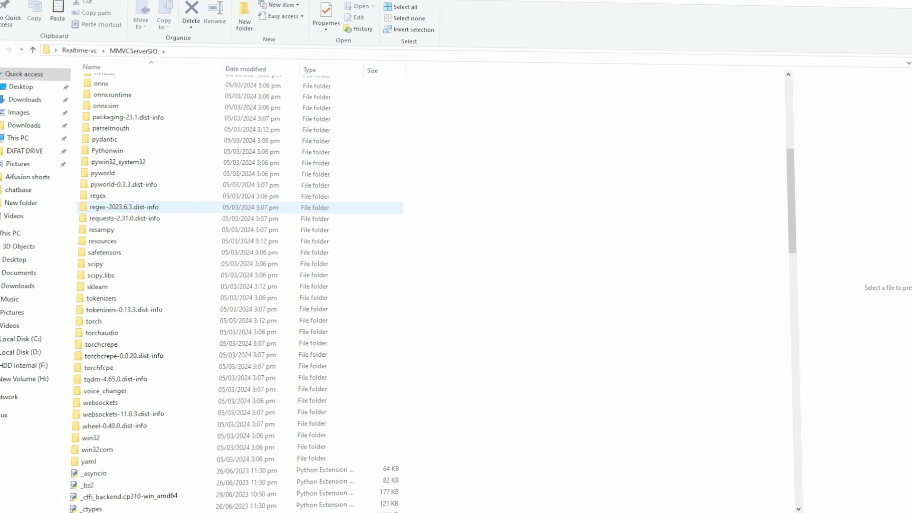
scroll(216, 208, down, 18)
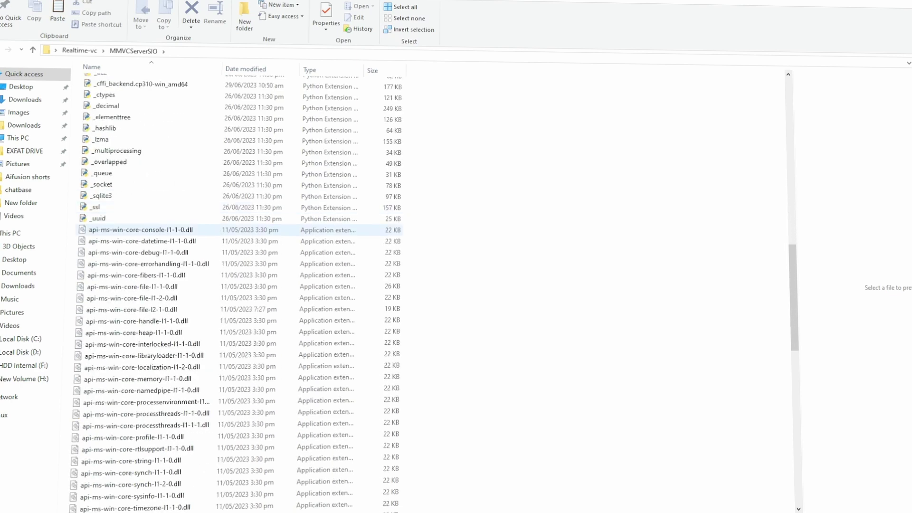
scroll(216, 231, down, 12)
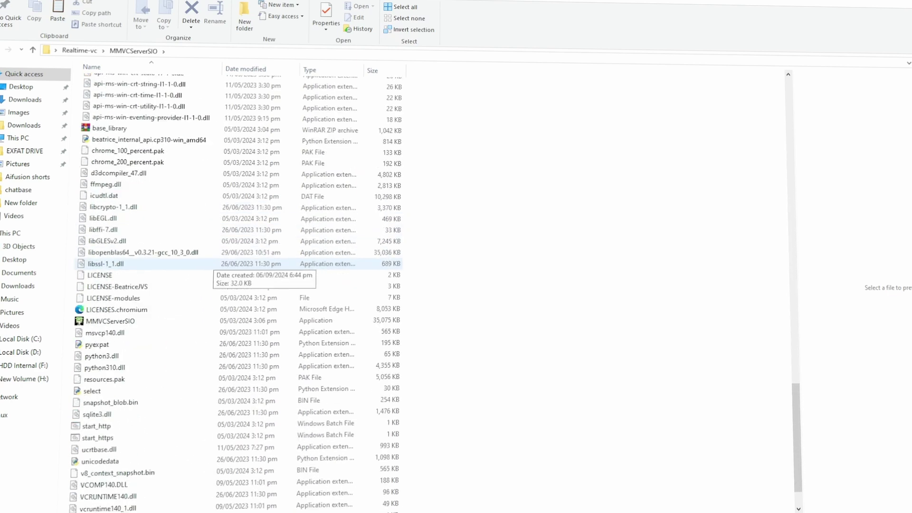
click(189, 379)
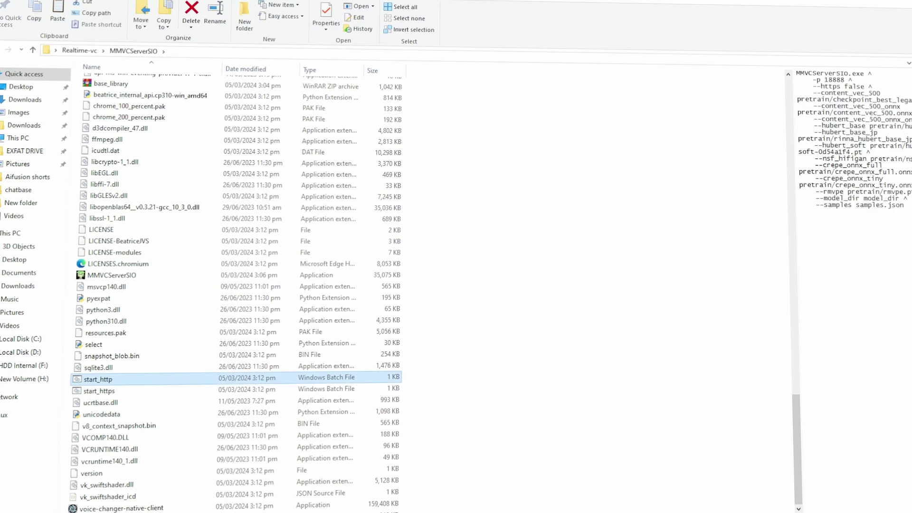
right_click(110, 379)
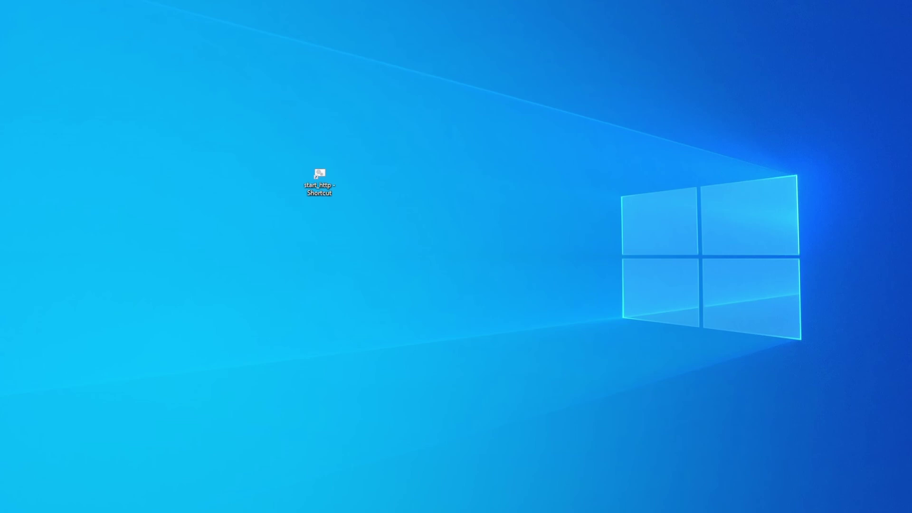
Launch the voice changer with the start_http desktop shortcut and start the client from its opening message.
double_click(315, 178)
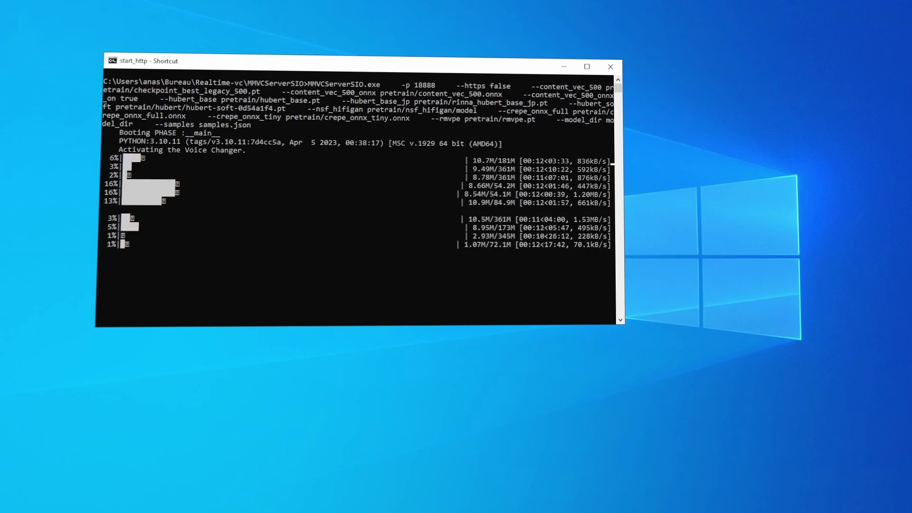
key(F11)
key(F11)
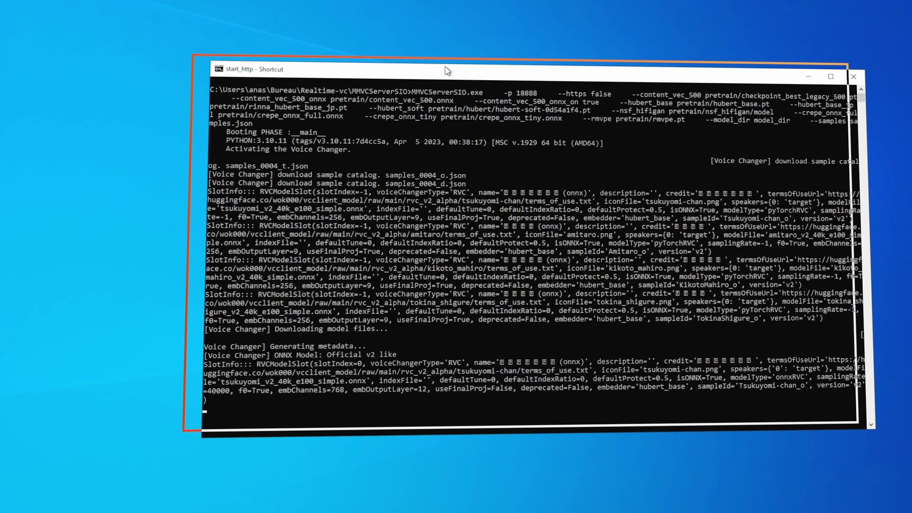
drag(232, 253, 372, 271)
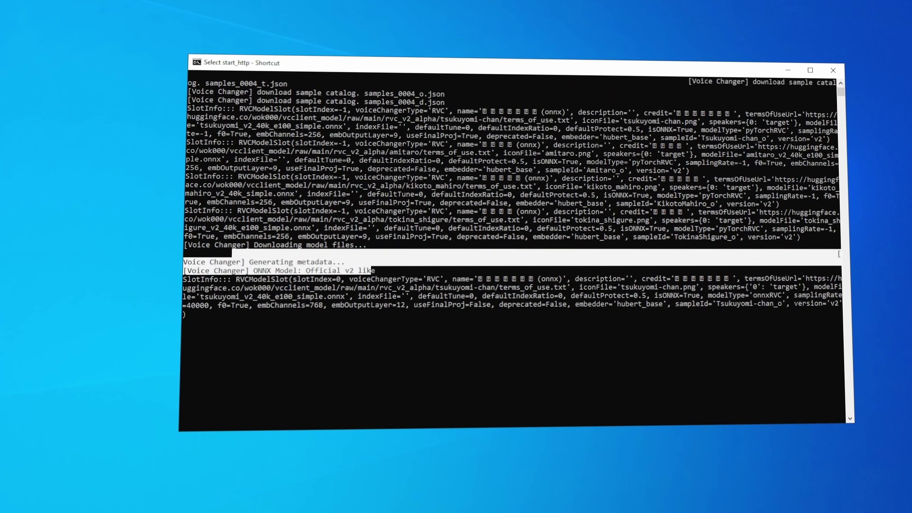
click(407, 270)
key(Escape)
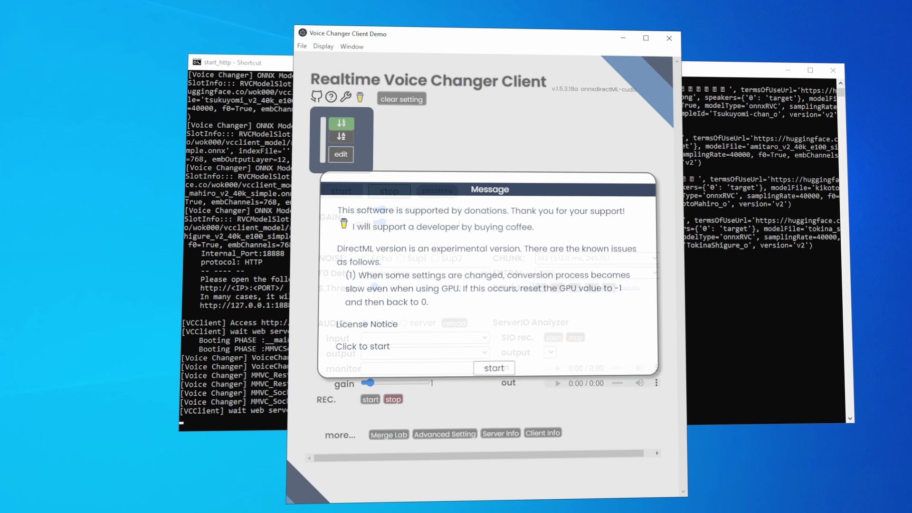
key(Return)
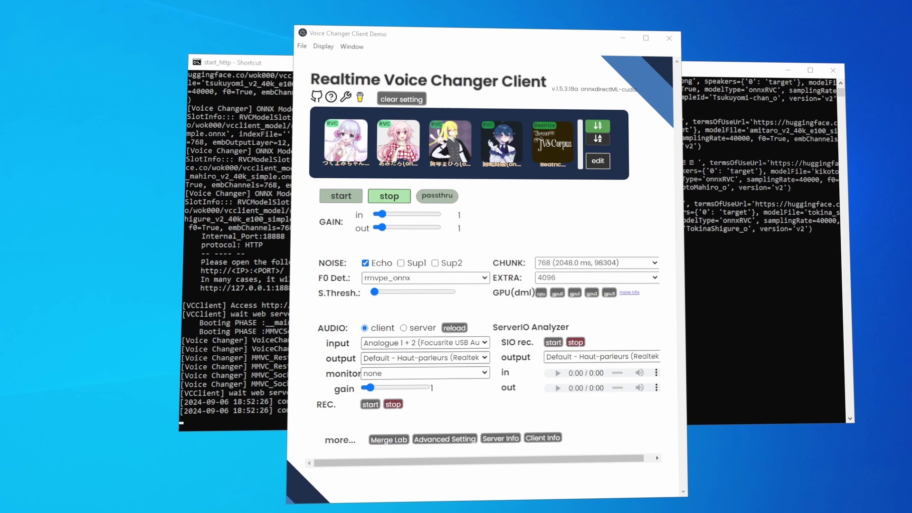
Start the voice conversion and select the first sample voice model, つくよみちゃん(onnx).
click(601, 356)
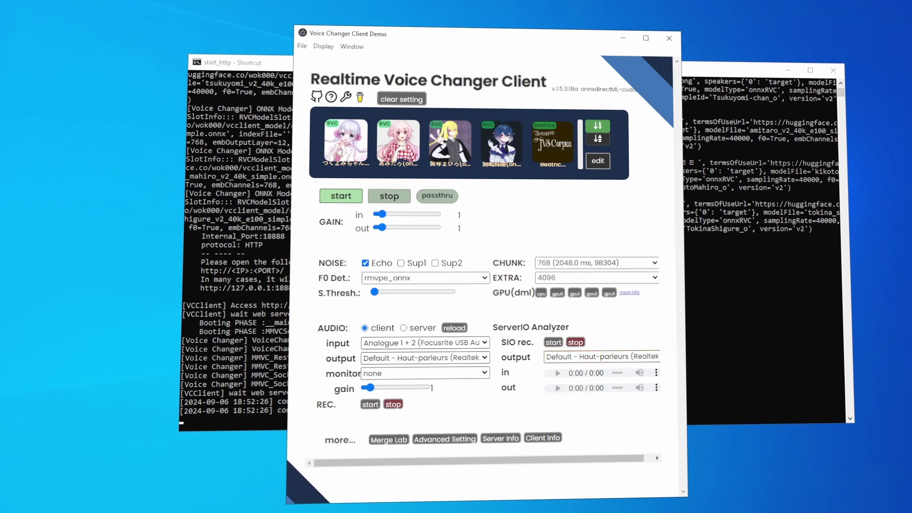
click(346, 142)
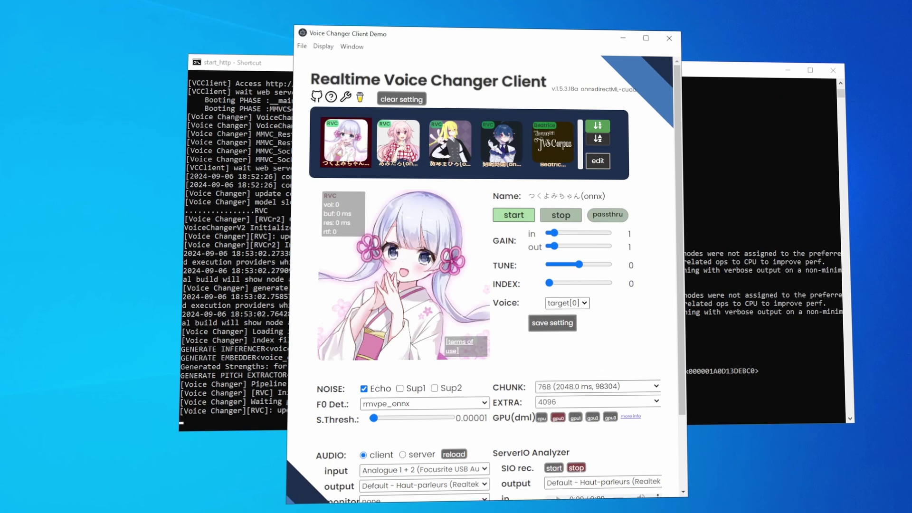
scroll(485, 275, down, 1)
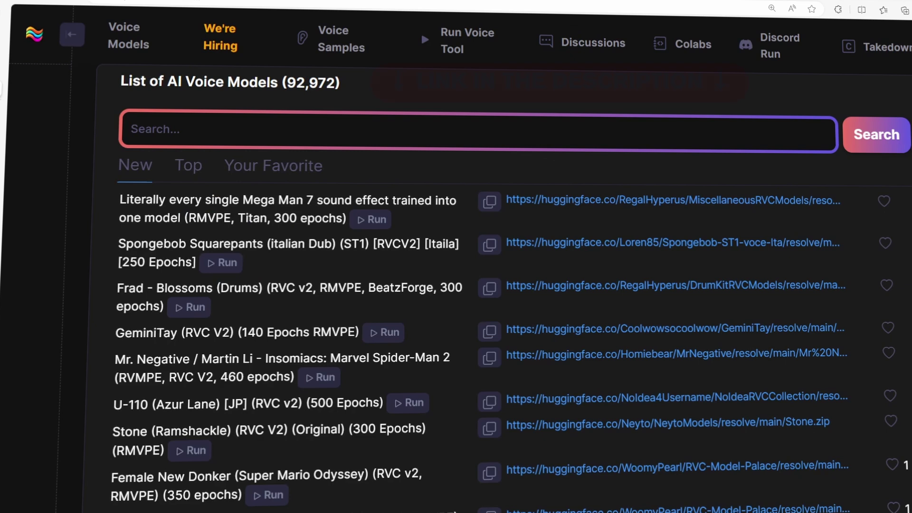
In the browser, search the AI voice models for "drake" and download the index file of Drake (Scorpion Era) 300 Epochs.
text(drake)
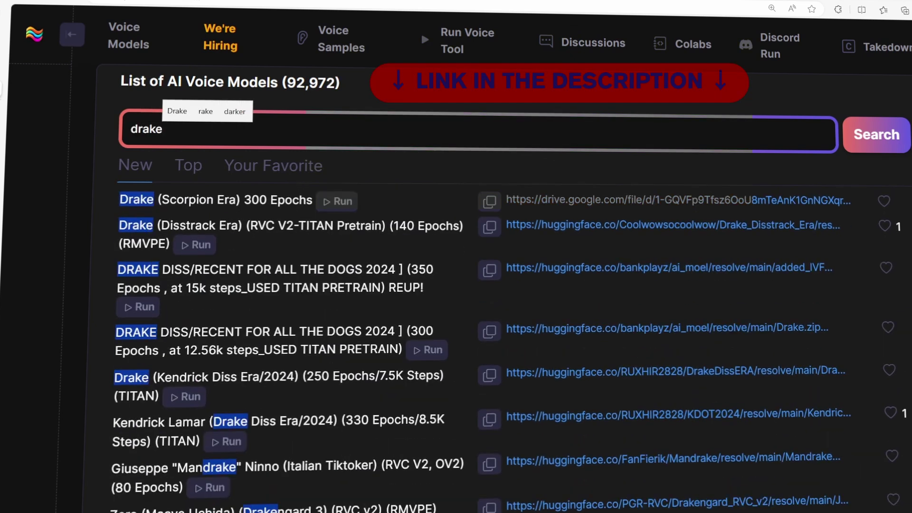
key(Return)
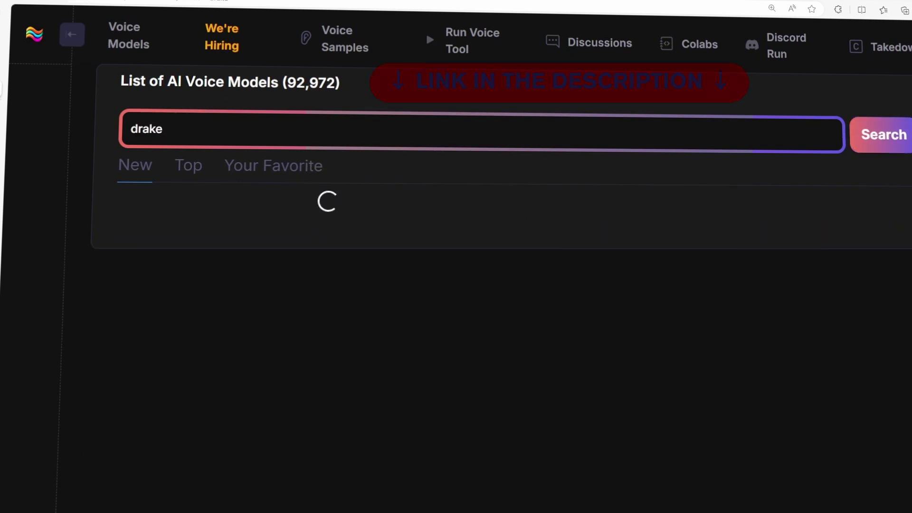
scroll(503, 285, down, 2)
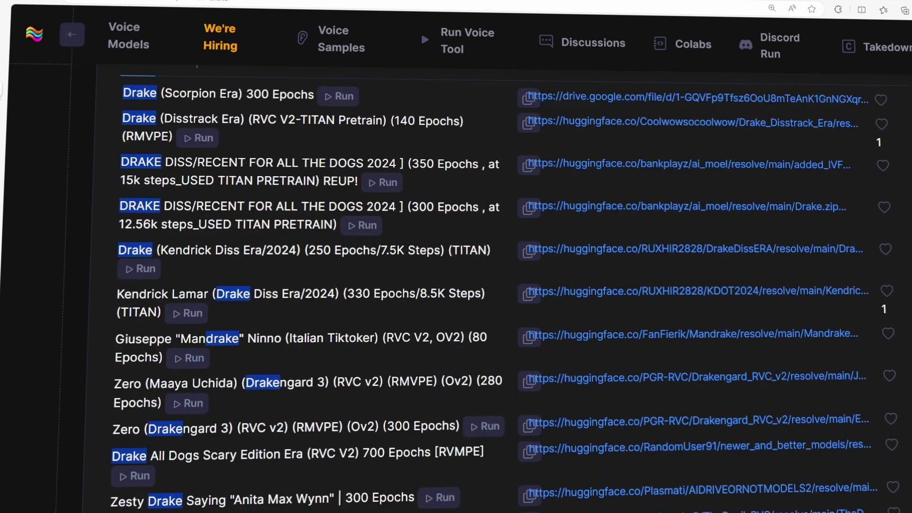
scroll(504, 285, up, 2)
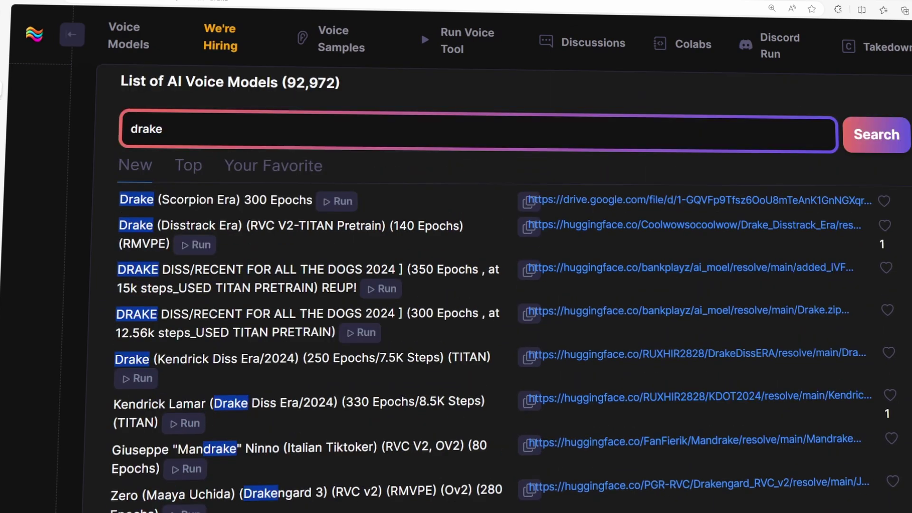
click(216, 199)
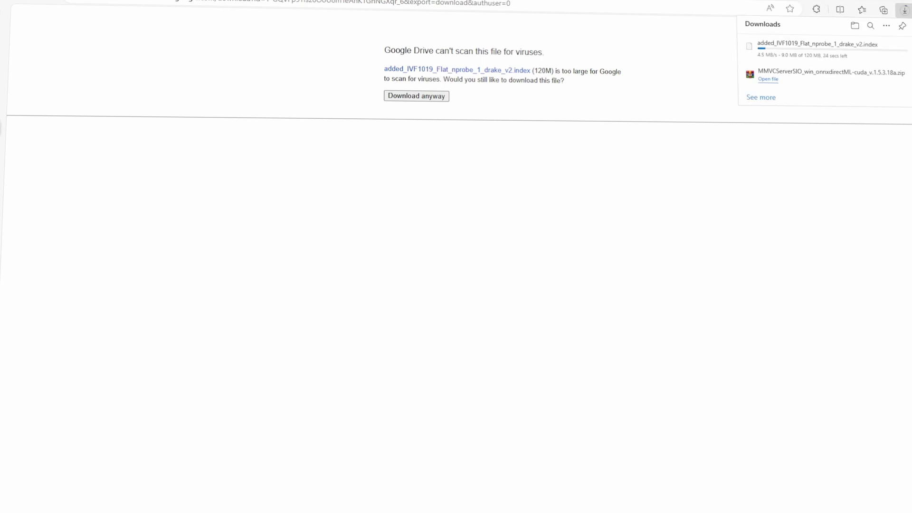
Copy the second Google Drive link from the Drake (Scorpion Era) 300 Epochs page and open it to download drake.pth.
click(40, 108)
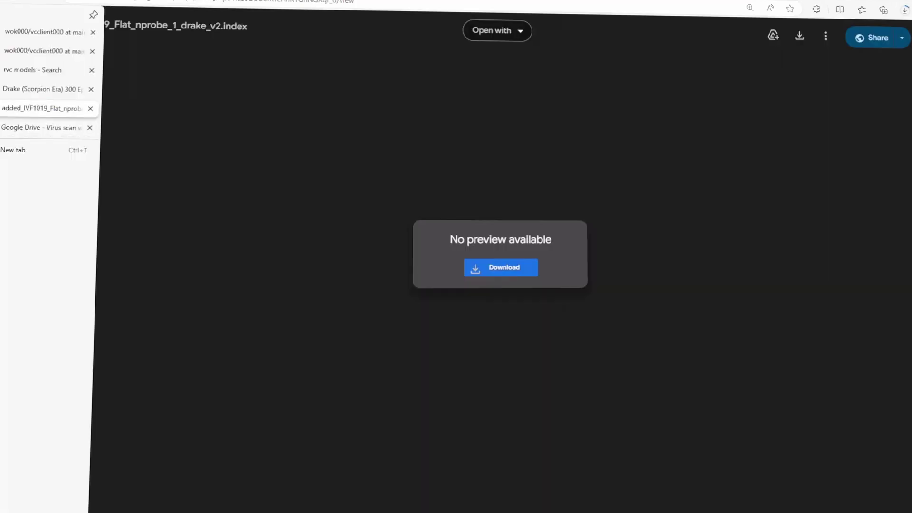
click(41, 89)
drag(345, 326, 788, 325)
key(ctrl+c)
key(ctrl+Tab)
click(395, 2)
key(ctrl+v)
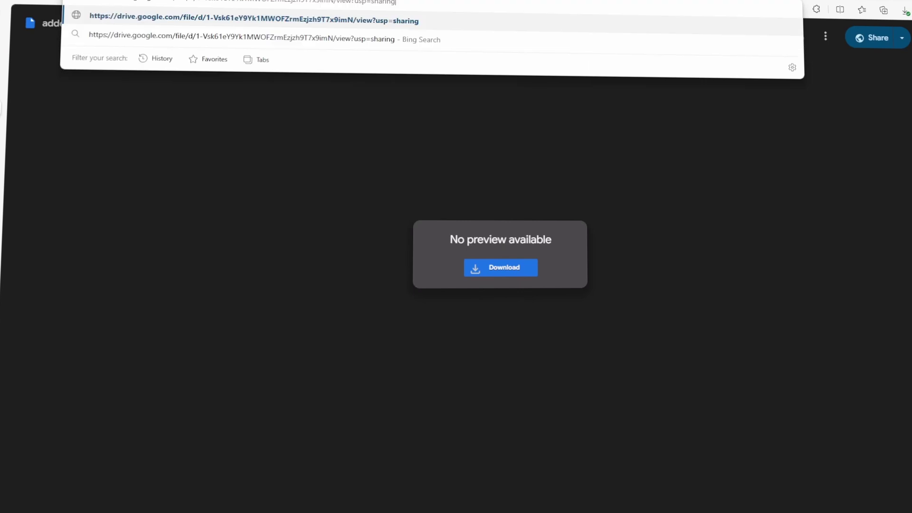
key(Return)
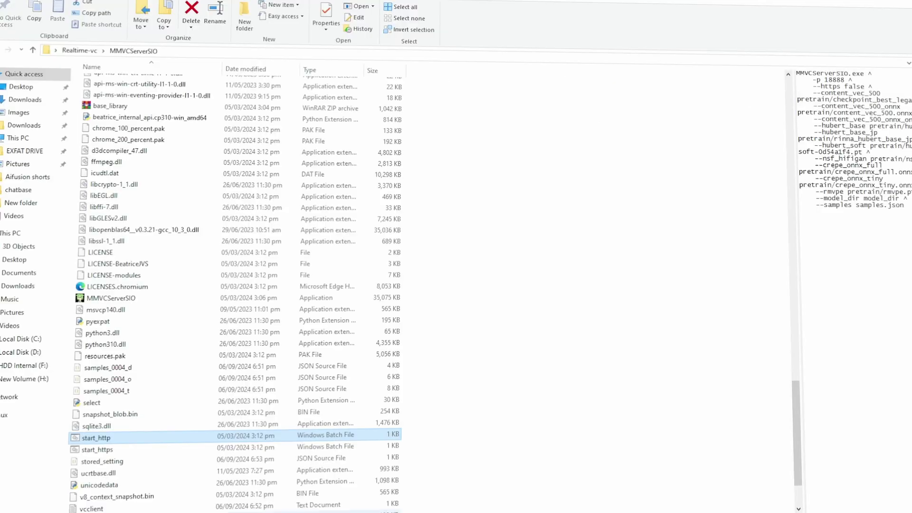
In File Explorer, create a folder named drake inside Realtime-vc > Models and open it.
click(79, 50)
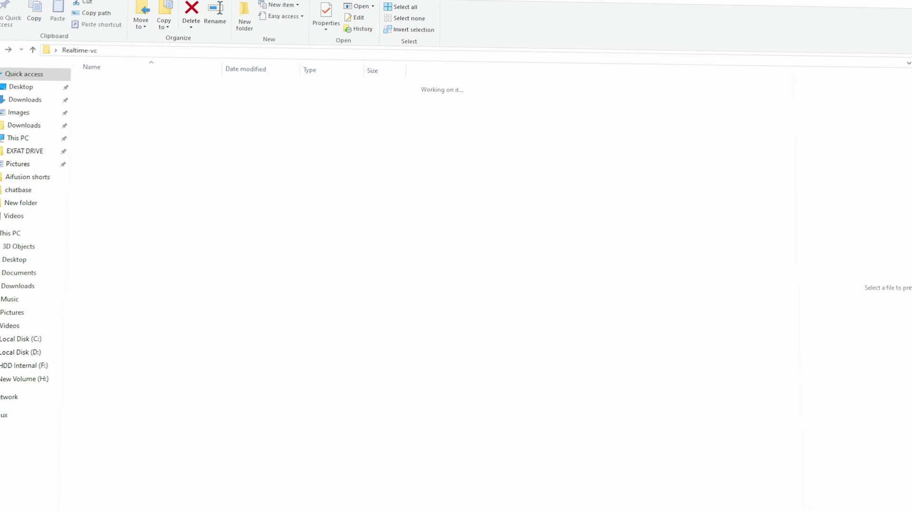
double_click(109, 95)
right_click(198, 94)
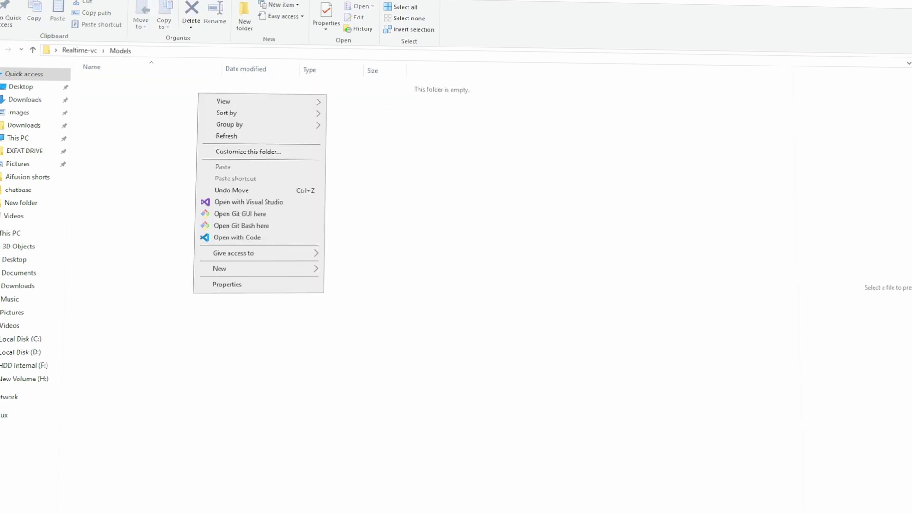
key(Escape)
click(244, 19)
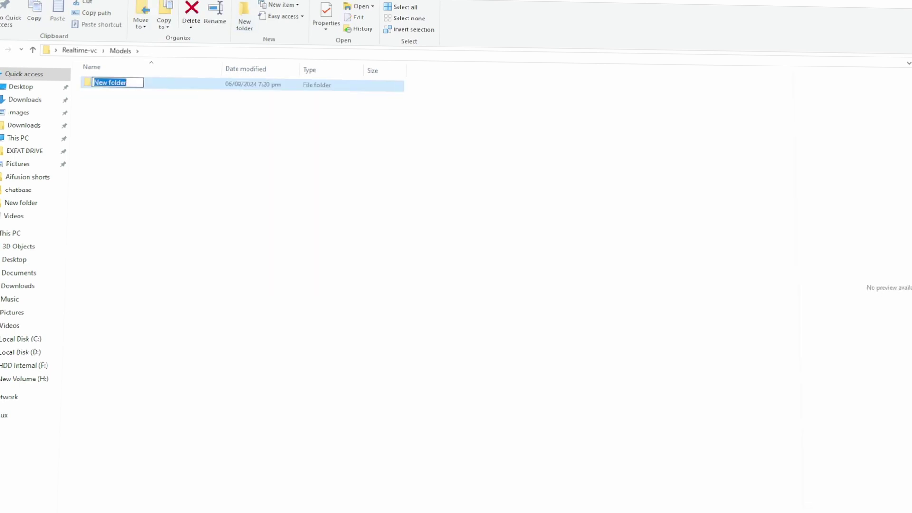
text(drake)
key(Return)
key(Return)
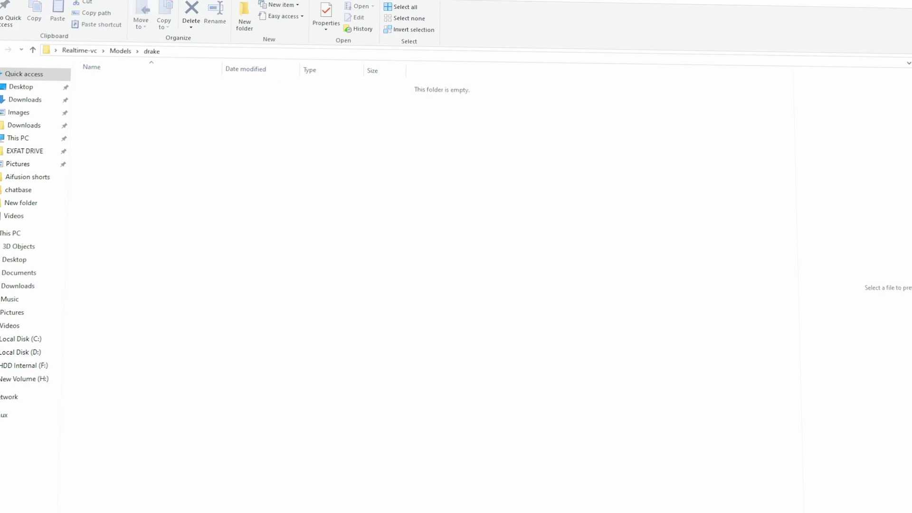
Bring the downloaded drake.pth and added_IVF1019_Flat_nprobe_1_drake_v2.index from the browser's downloads into the drake folder.
key(alt+Tab)
key(alt+f)
click(855, 149)
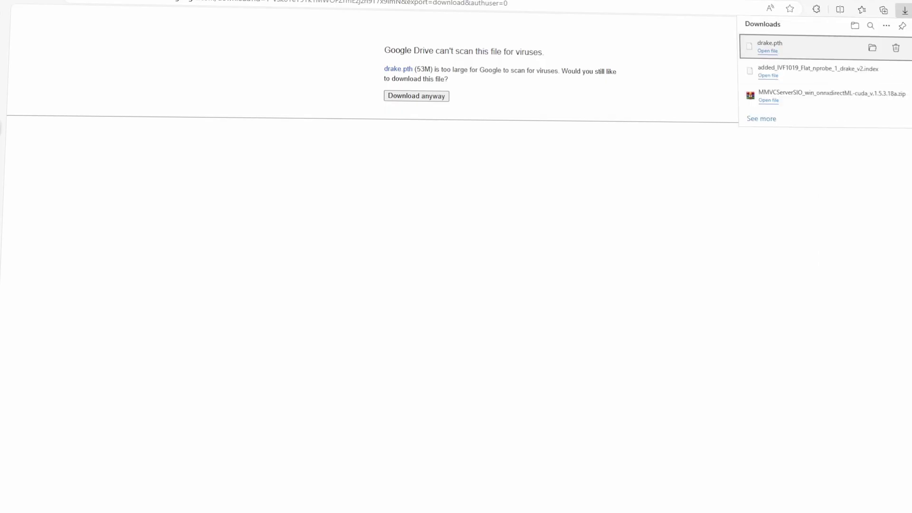
drag(750, 42, 366, 239)
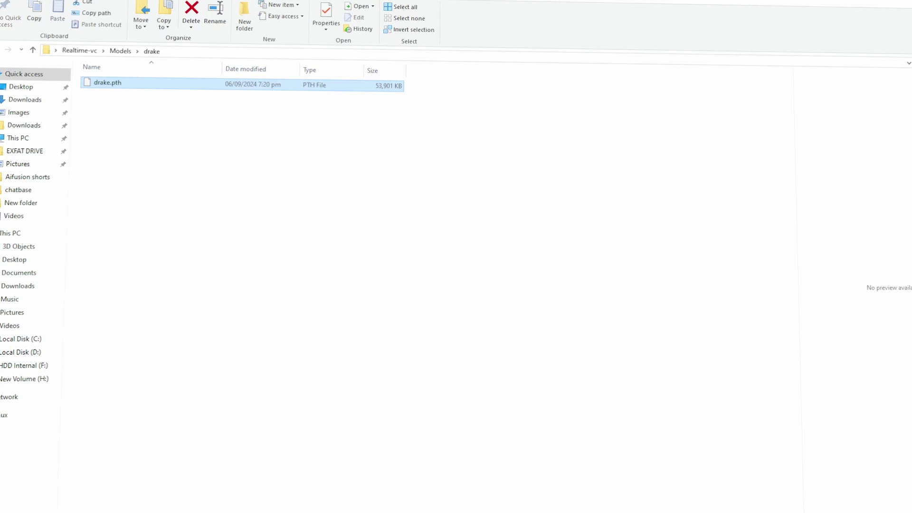
key(alt+Tab)
drag(783, 67, 262, 273)
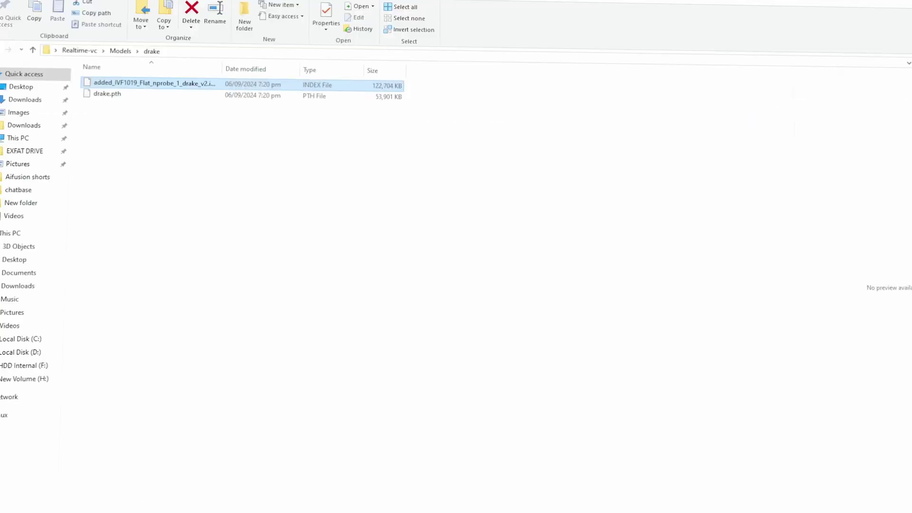
In the Voice Changer Client, start an upload for blank slot 4 with type RVC and choose drake.pth as the model.
key(alt+Tab)
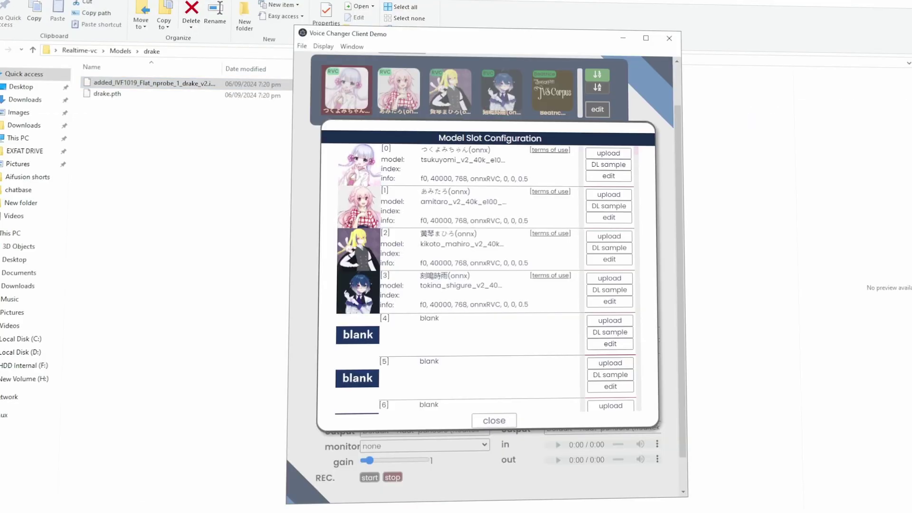
click(609, 320)
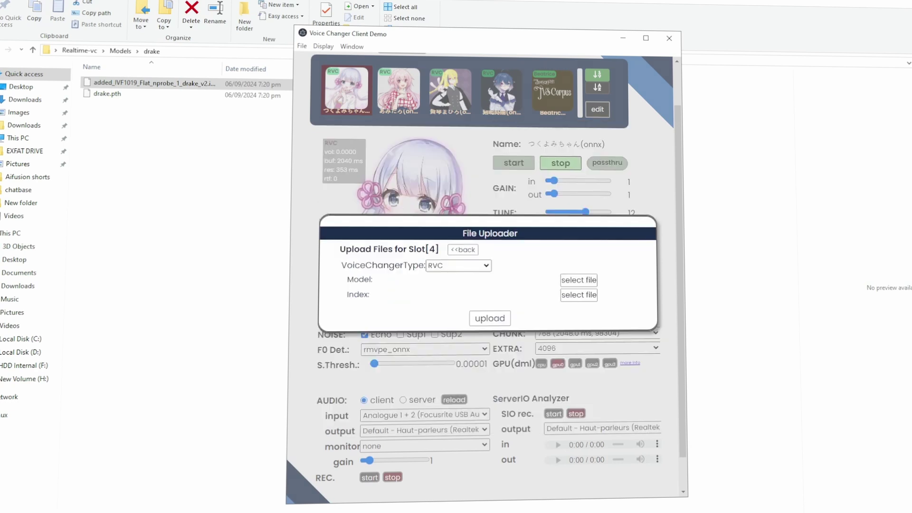
click(457, 265)
click(435, 322)
click(578, 279)
double_click(413, 125)
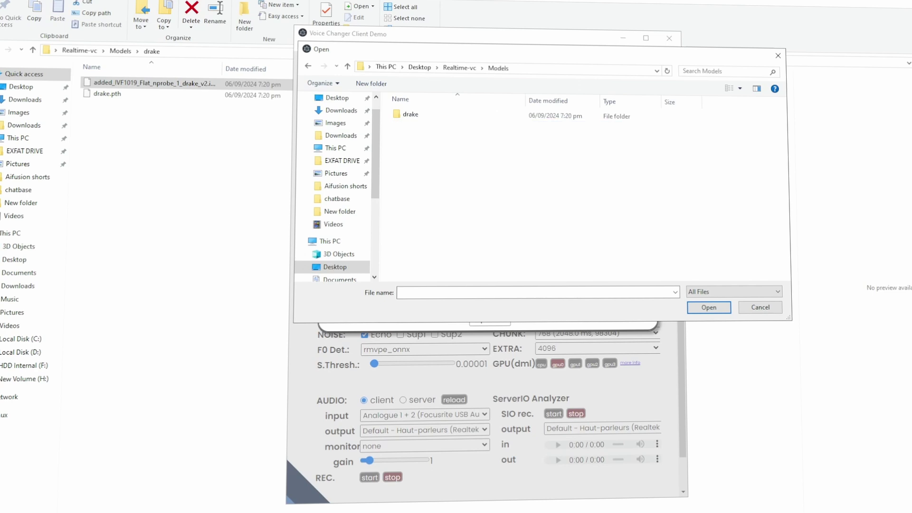
double_click(418, 115)
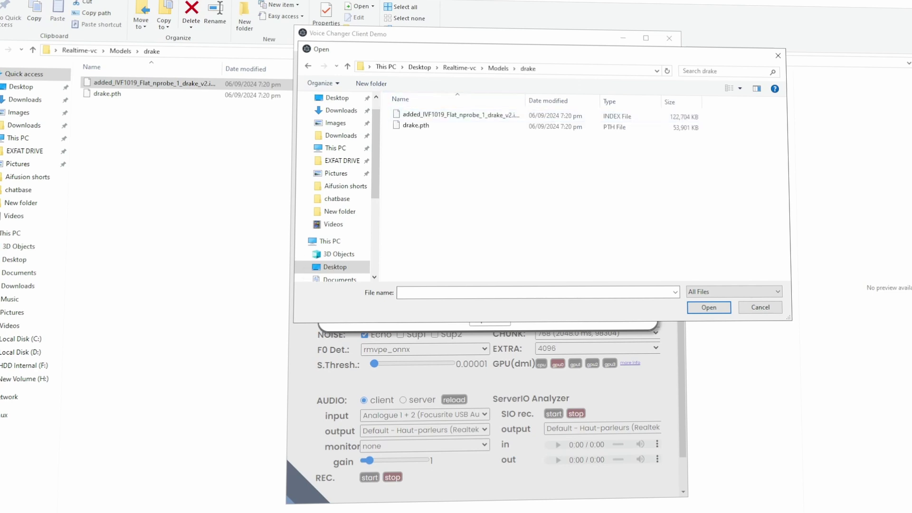
double_click(416, 124)
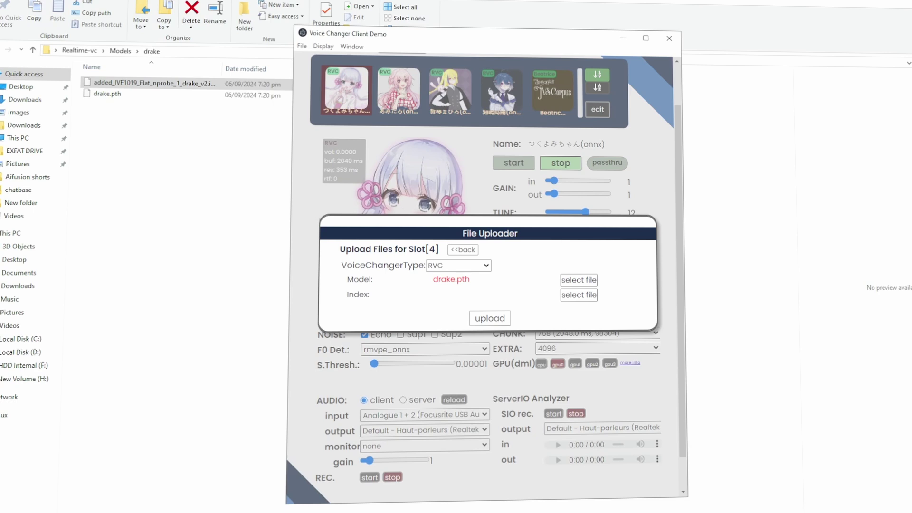
Choose added_IVF1019_Flat_nprobe_1_drake_v2.index from the drake folder as the index file and upload both files to slot 4.
click(579, 294)
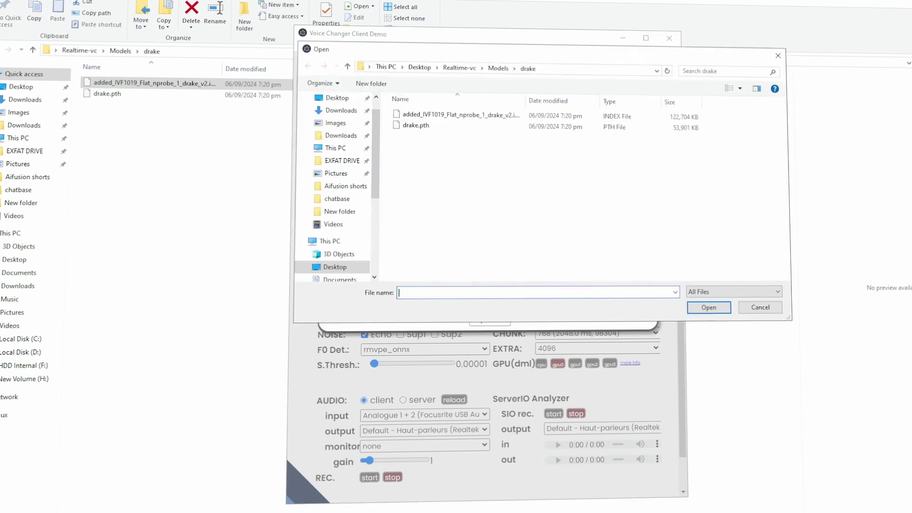
double_click(461, 115)
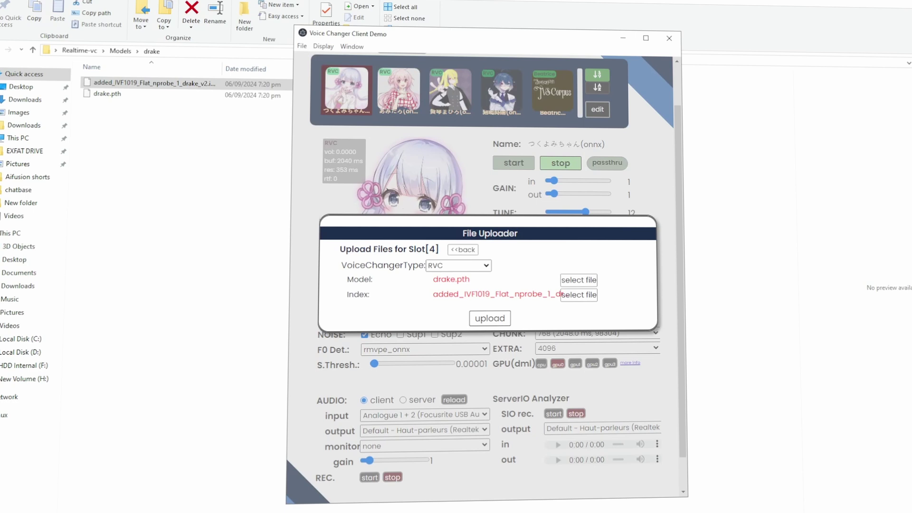
click(489, 318)
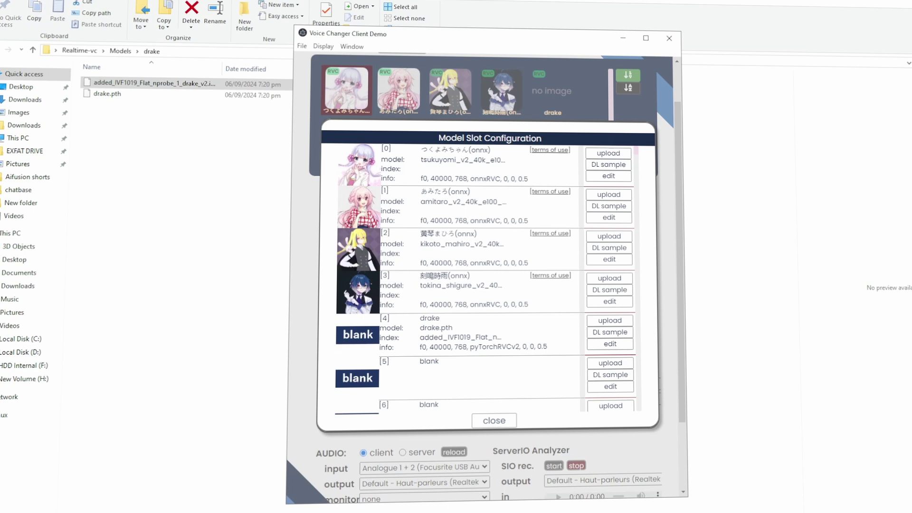
Leave the model slot configuration, select the drake voice model and start the voice conversion.
click(494, 420)
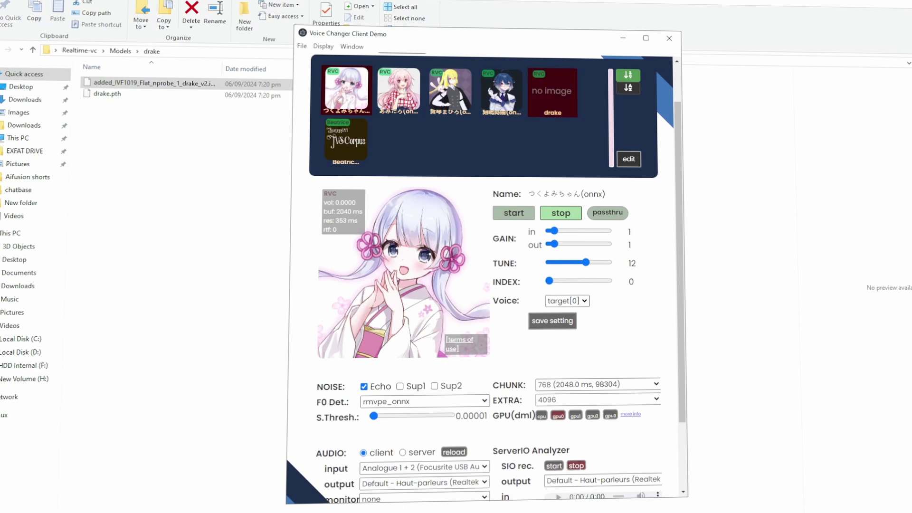
click(551, 92)
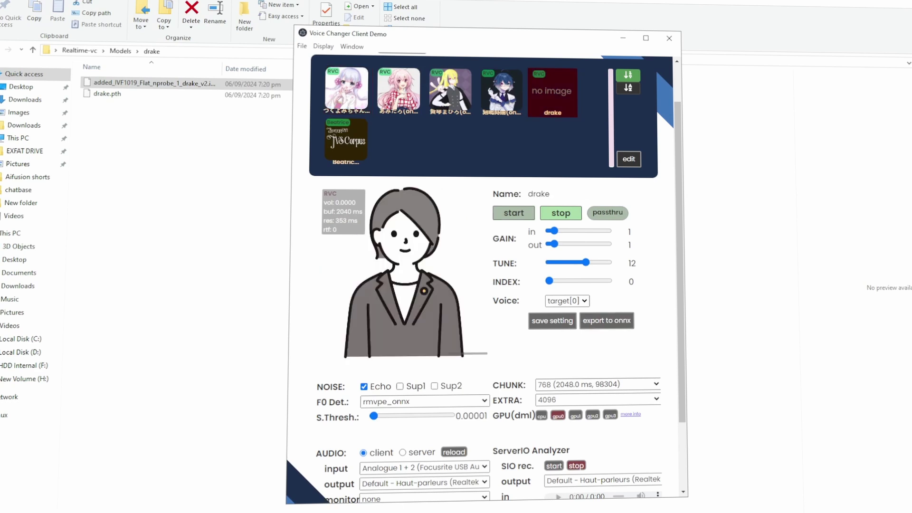
click(513, 213)
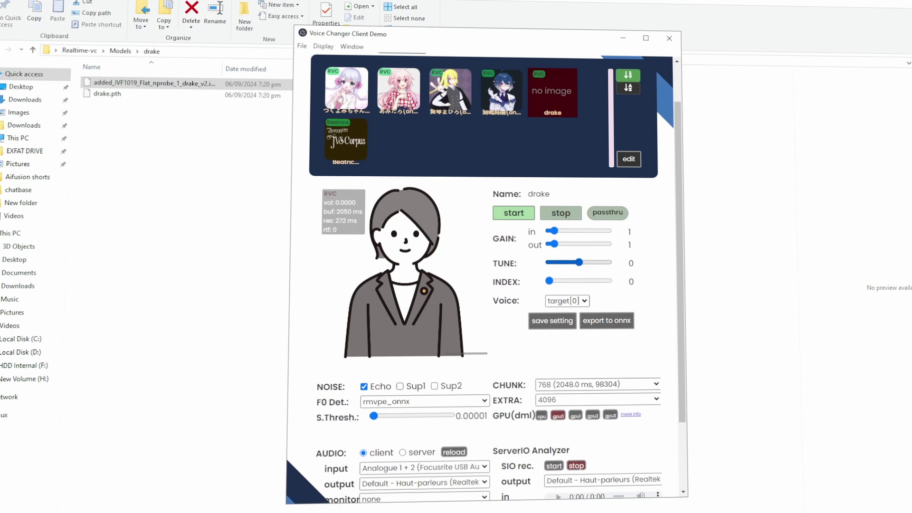
Try different pitch values for the drake voice and set TUNE to -6.
drag(579, 262, 574, 262)
drag(575, 262, 576, 262)
drag(576, 262, 571, 262)
key(Right)
key(Right)
key(Right)
key(Right)
key(Right)
key(Right)
key(Right)
key(Right)
key(Right)
key(Right)
key(Right)
key(Right)
key(Right)
key(Right)
key(Right)
key(Left)
key(Left)
key(Left)
key(Left)
key(Left)
key(Left)
key(Left)
key(Left)
key(Left)
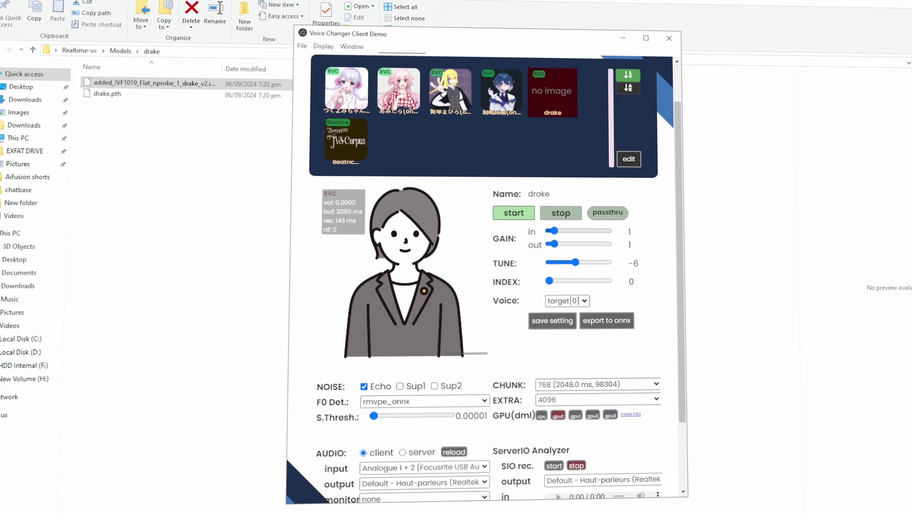